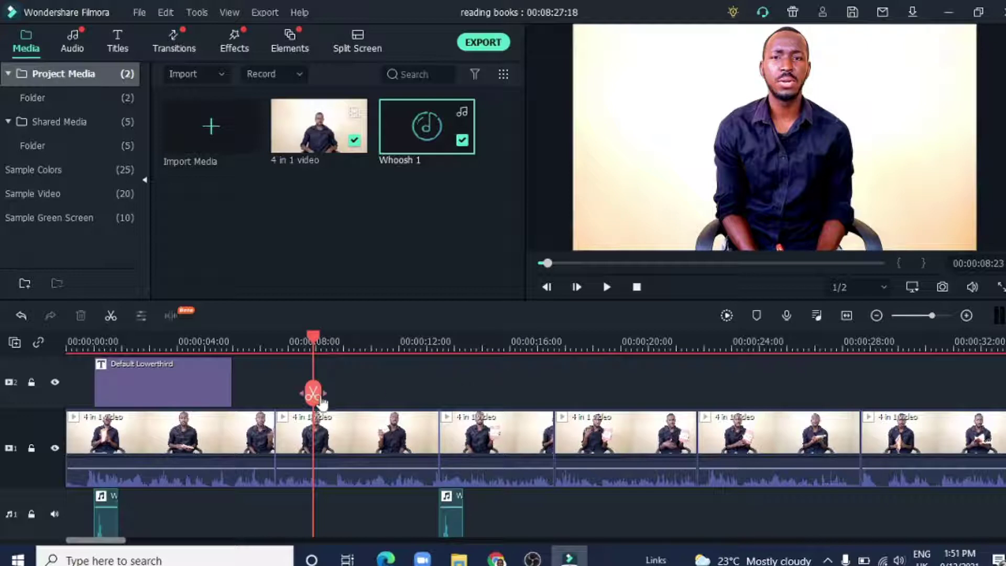
- Select the second '4 in 1 video' clip and open its Crop and Zoom settings
drag(314, 398, 250, 388)
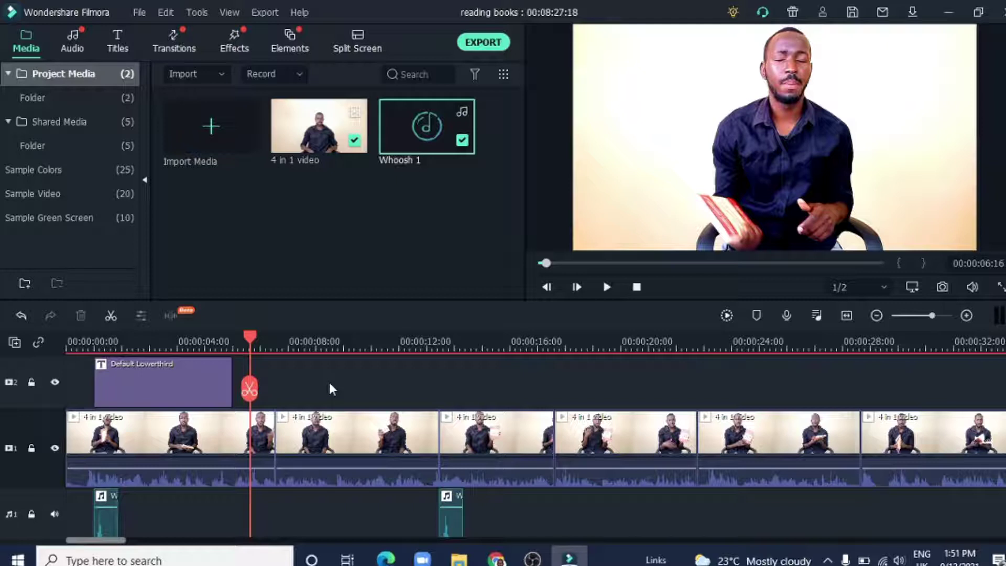
drag(249, 388, 272, 398)
click(398, 419)
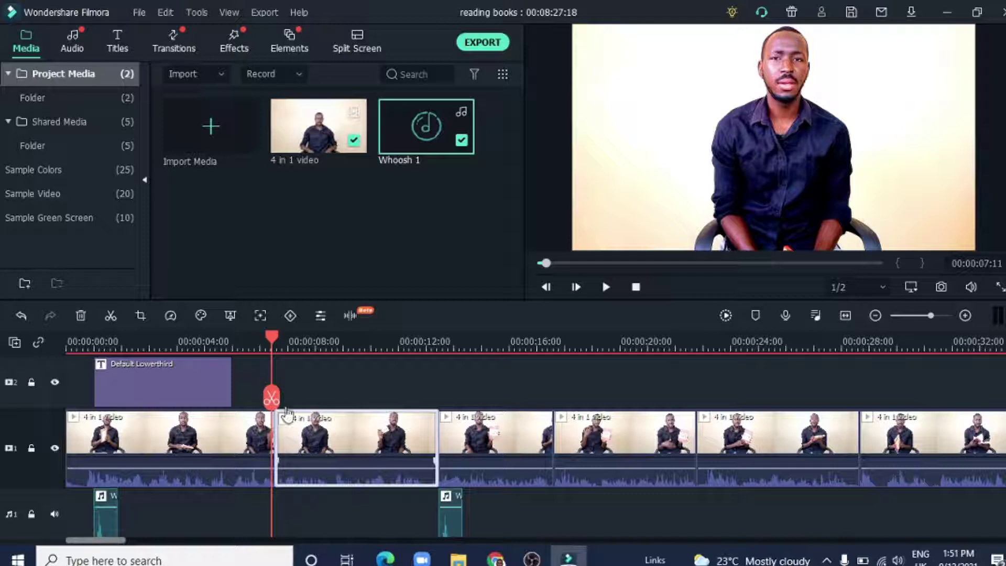
drag(271, 398, 323, 401)
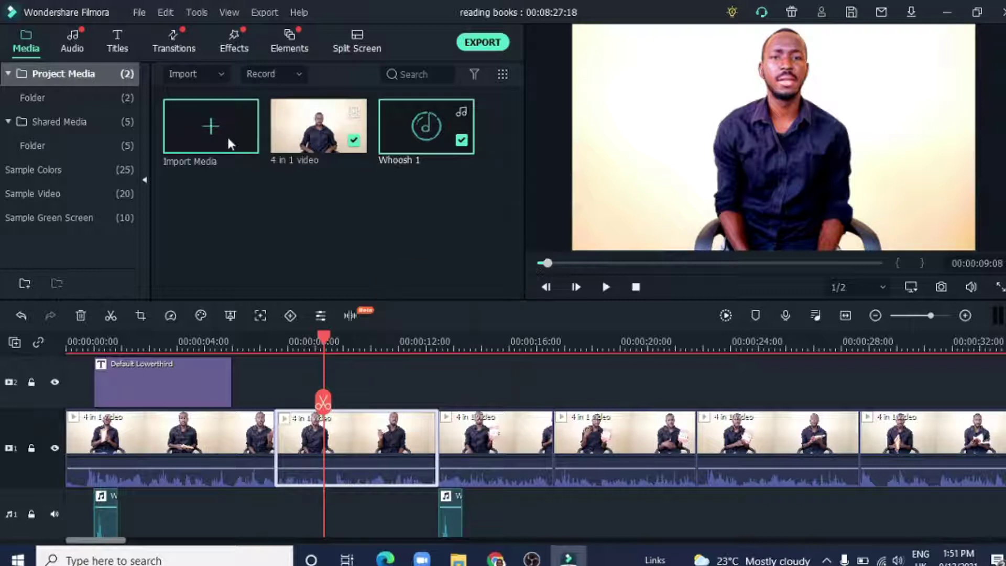
mouse_move(356, 147)
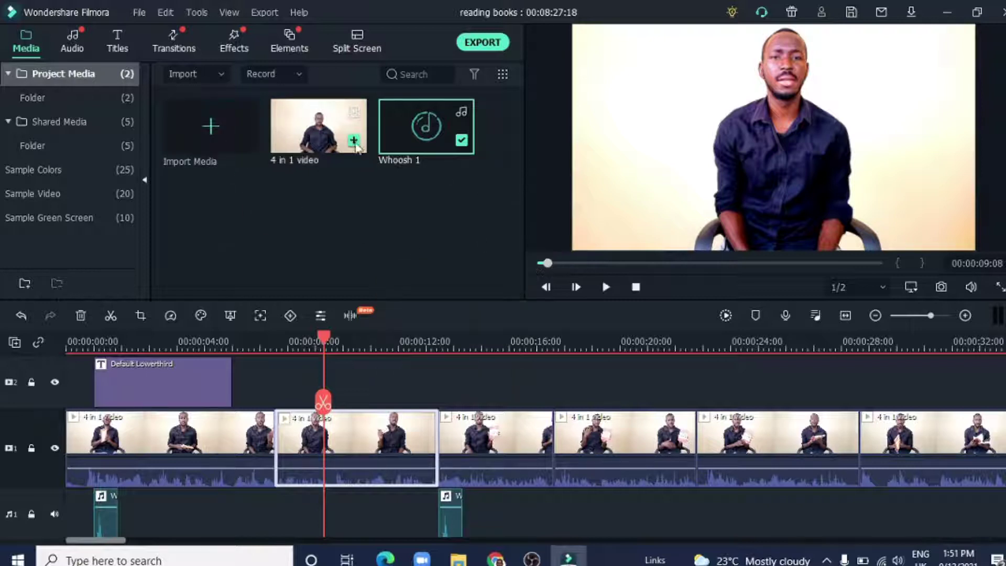
click(141, 314)
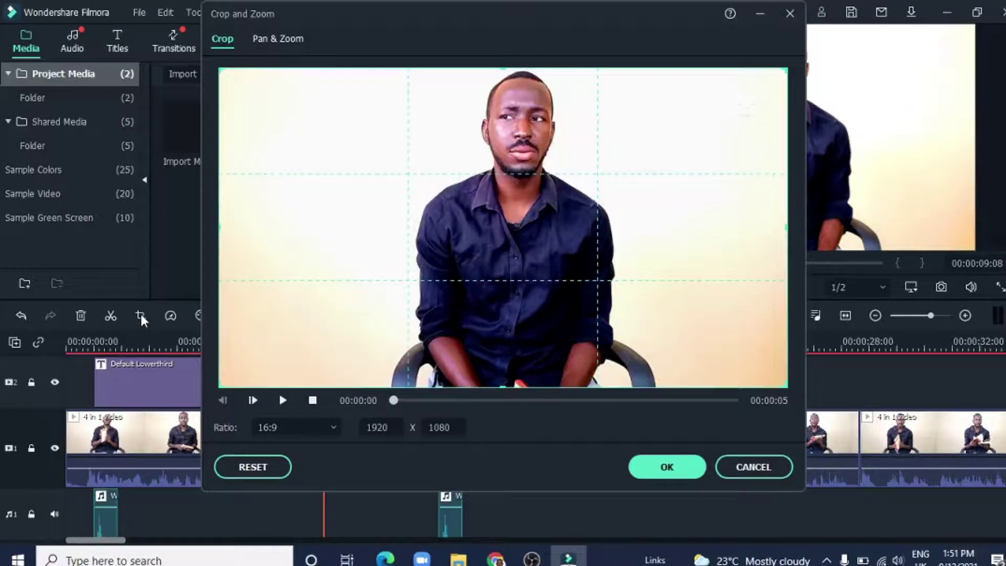
- Switch to Pan & Zoom and compare the 1920 x 1080 Start frame with the 960 x 540 End frame
click(285, 42)
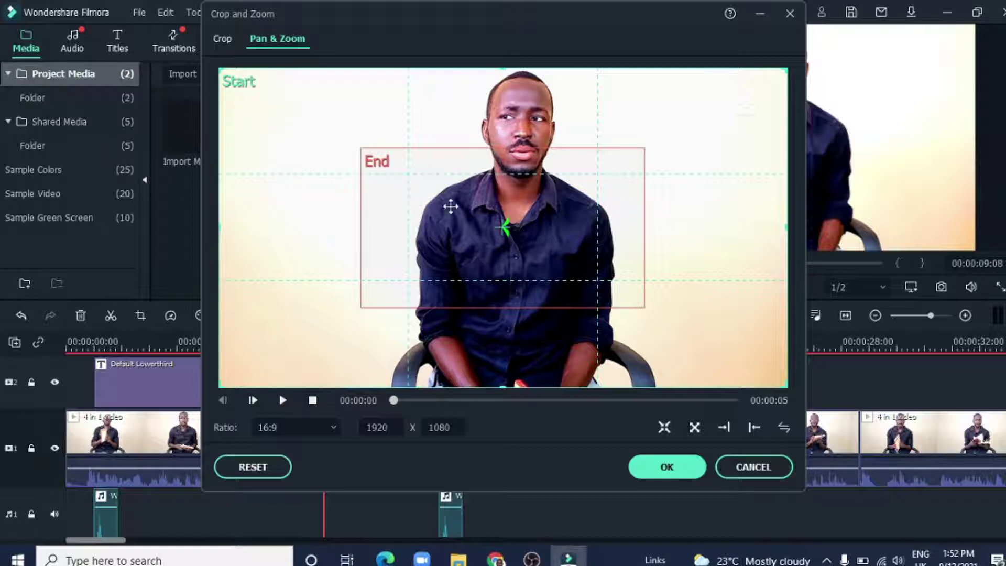
click(452, 225)
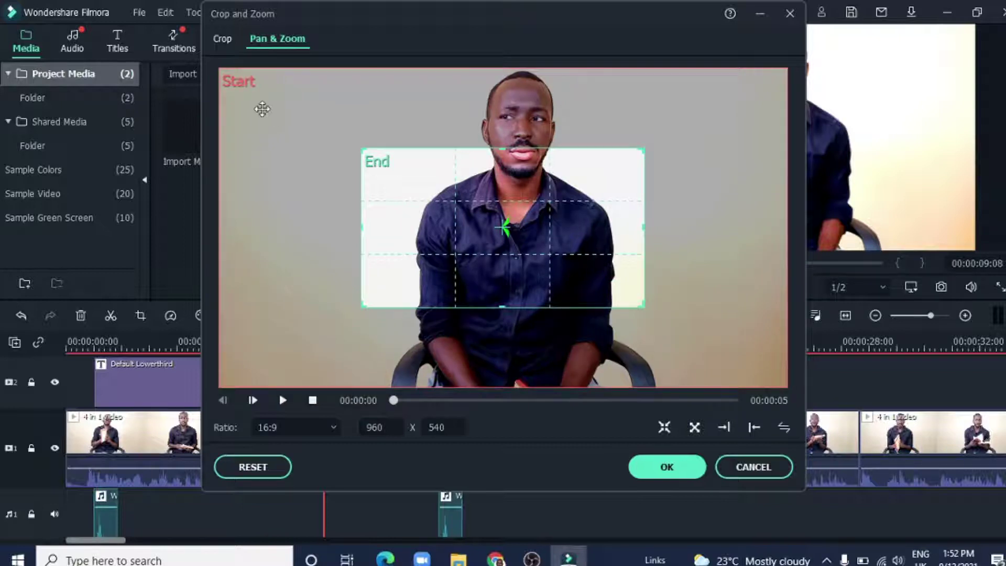
click(262, 108)
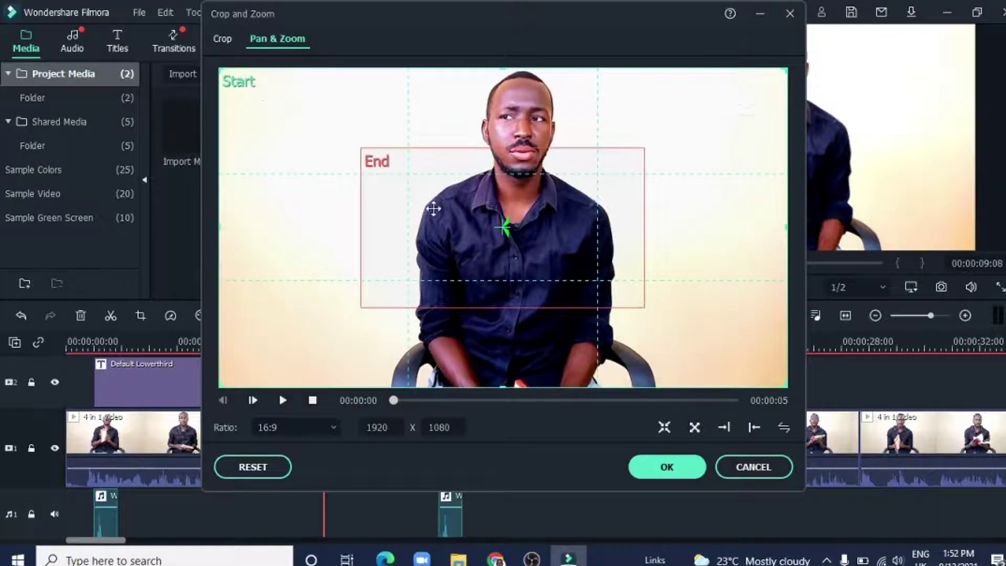
click(432, 208)
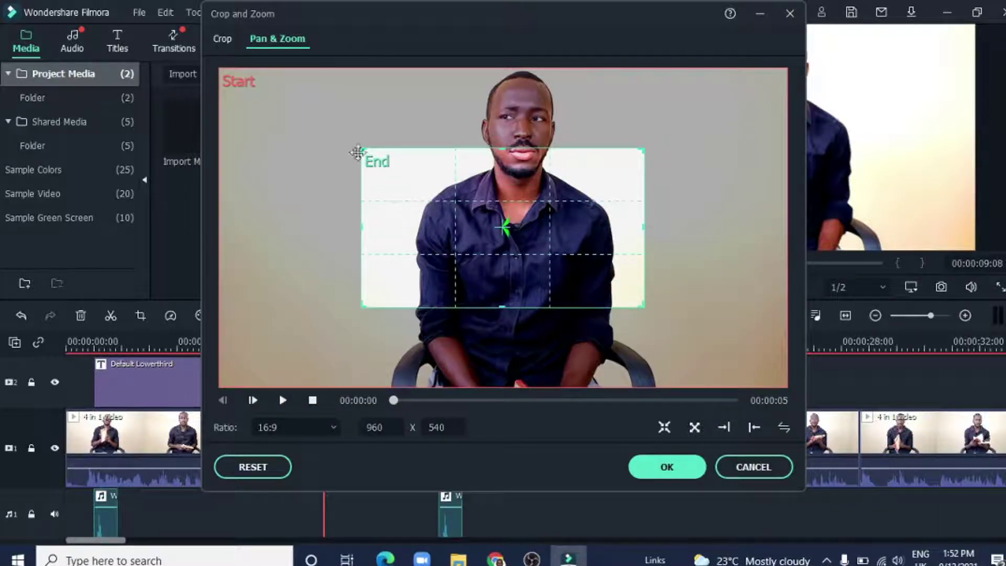
- Shrink the Start frame to 1453 x 817 and align it with the picture's top edge
click(267, 108)
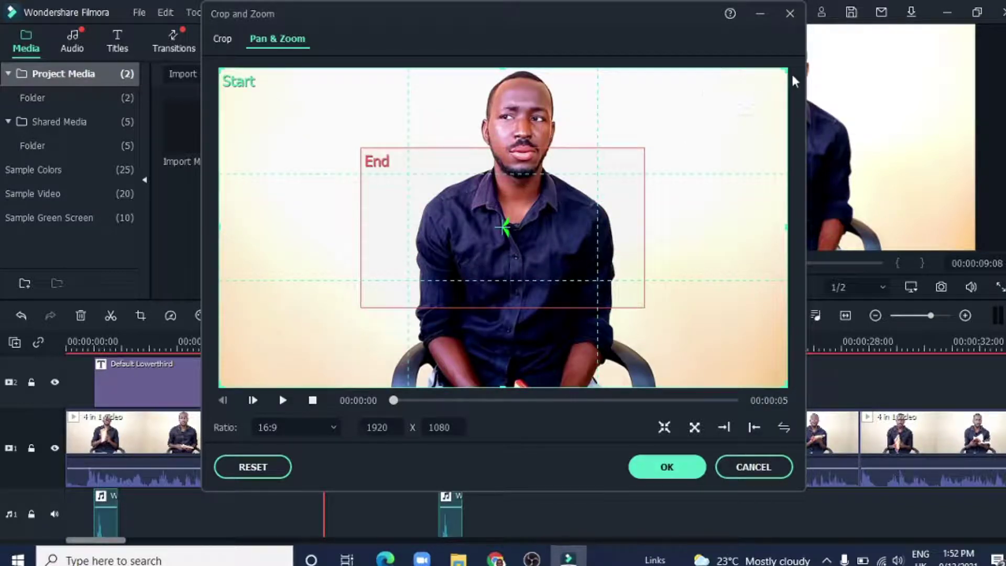
drag(786, 70, 641, 86)
drag(707, 77, 649, 111)
drag(307, 155, 307, 115)
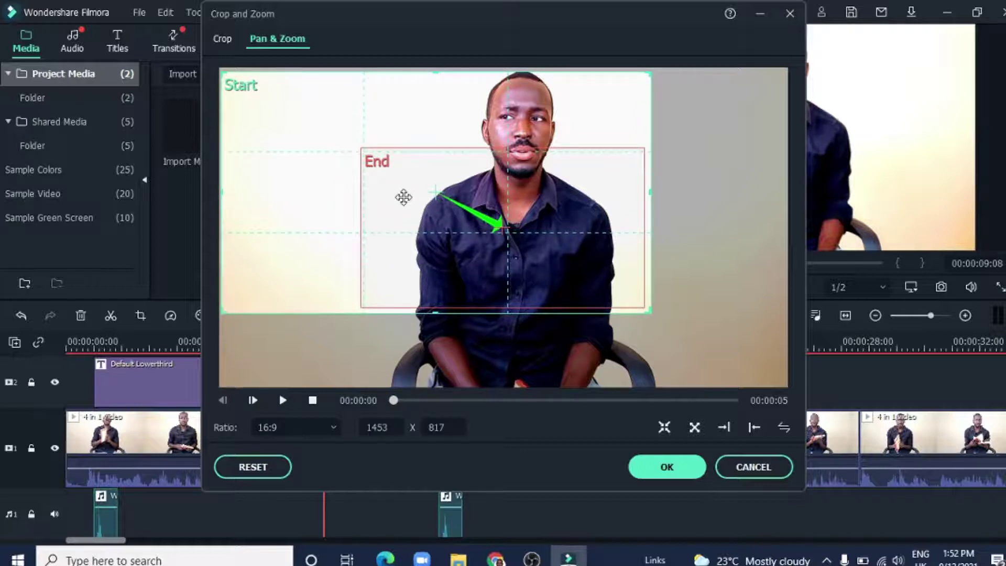
drag(397, 198, 393, 112)
drag(409, 192, 405, 190)
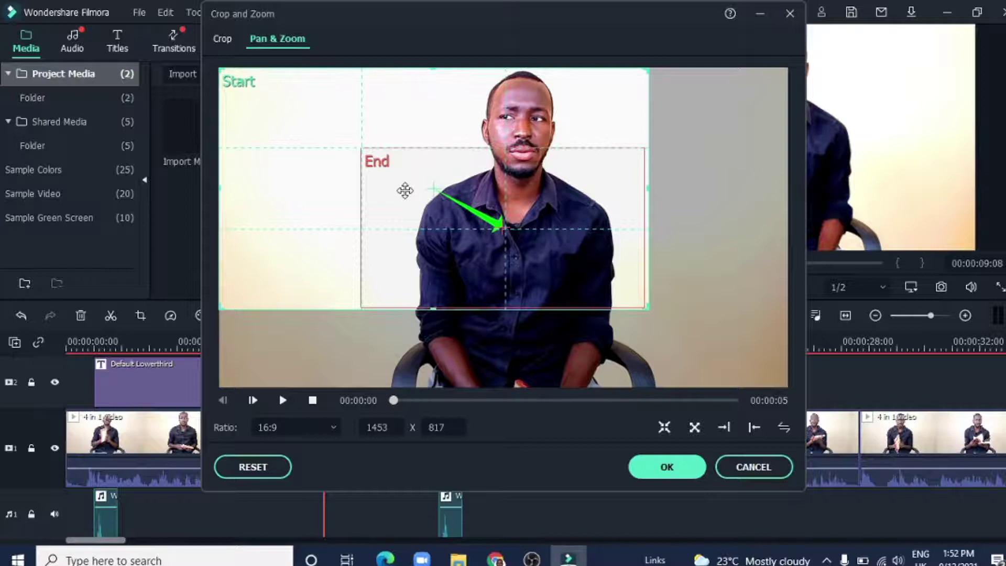
- Resize the End frame to 1364 x 767 at the top, check both frames, and apply the move
click(405, 190)
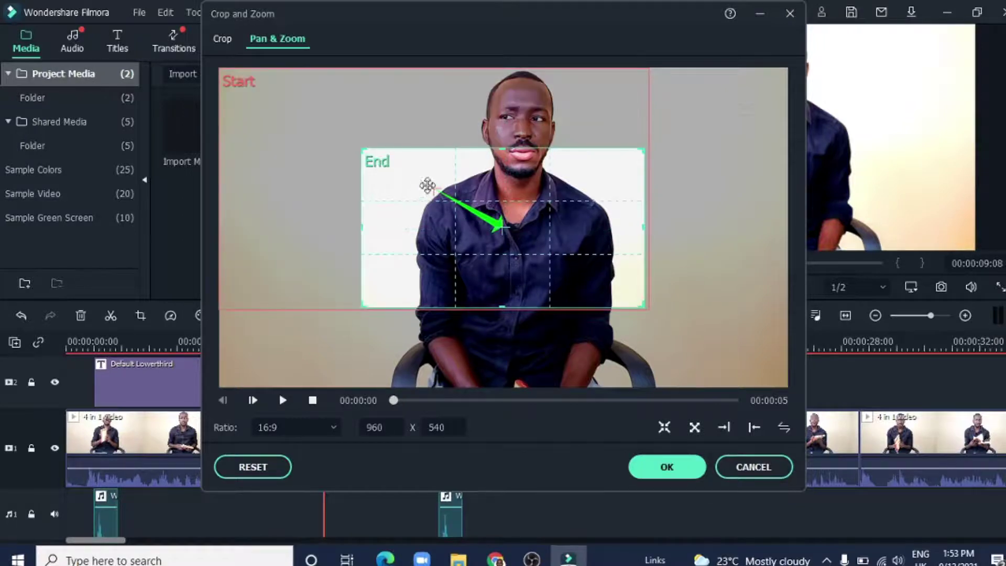
drag(417, 191, 413, 111)
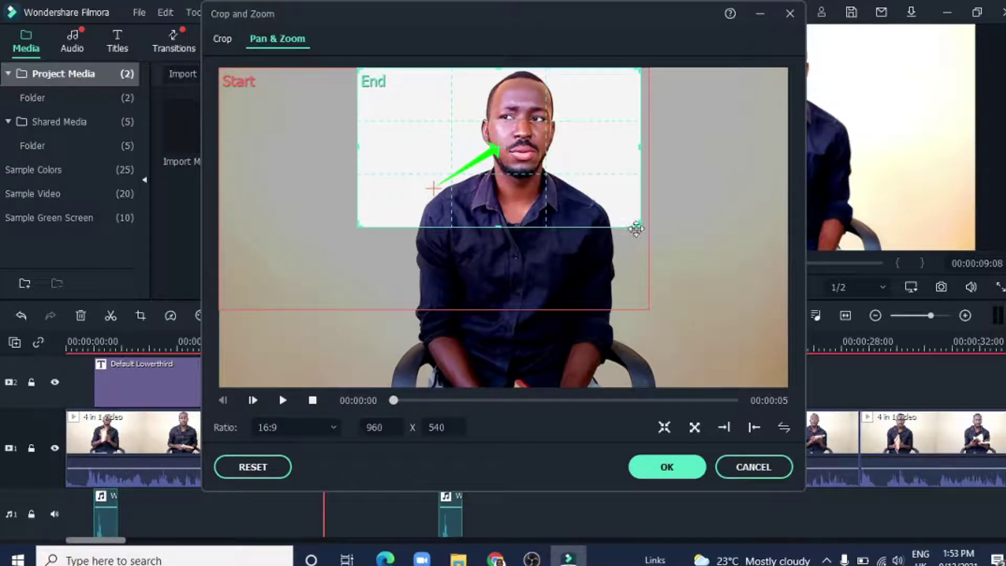
drag(639, 226, 696, 327)
drag(402, 175, 485, 173)
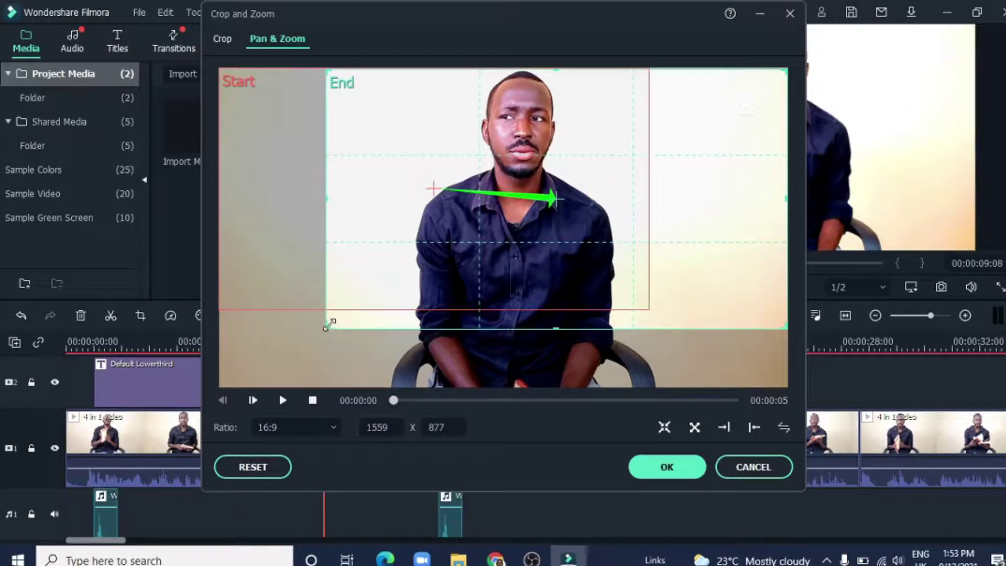
drag(329, 324, 388, 317)
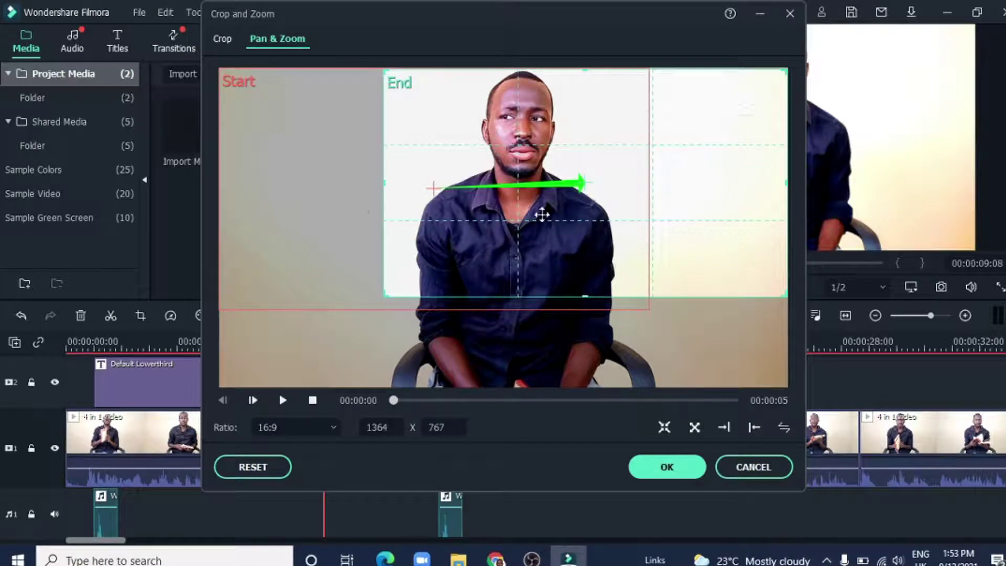
click(238, 239)
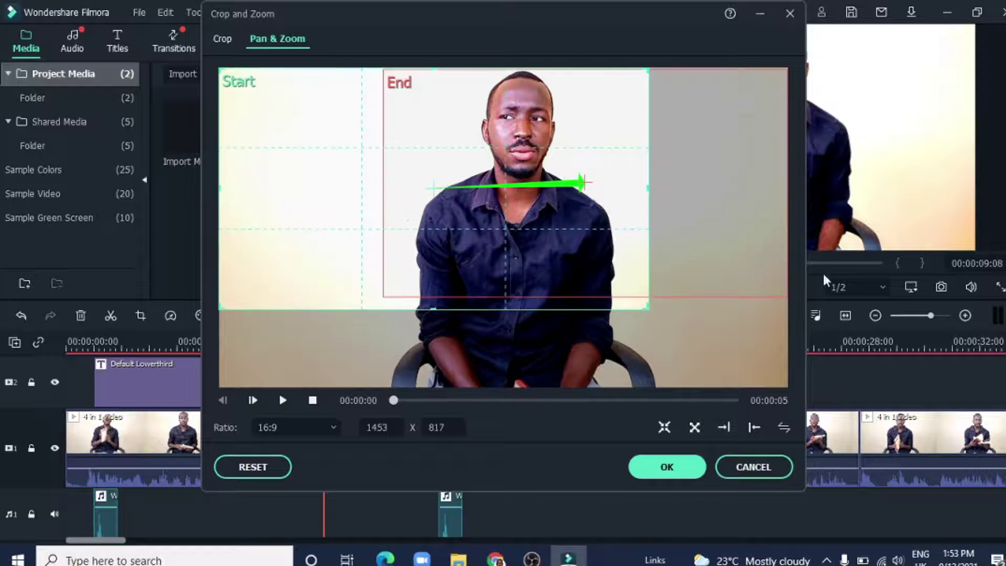
click(439, 130)
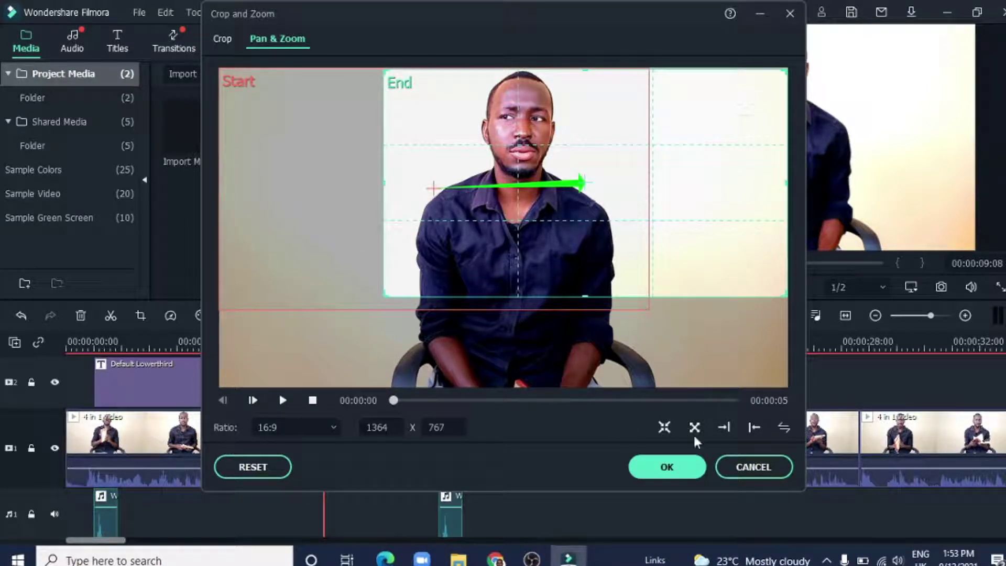
click(668, 467)
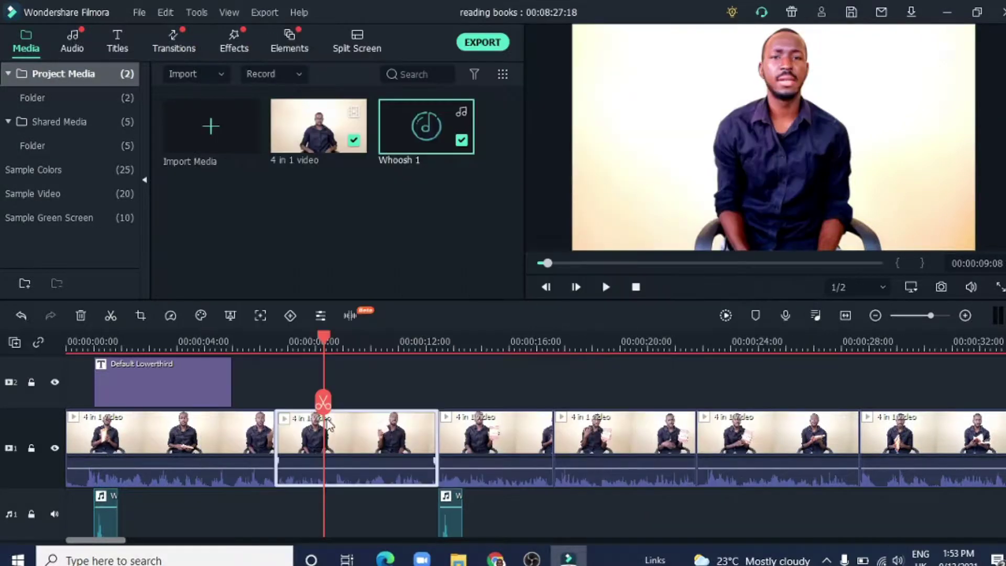
- Preview the pan and zoom from 00:00:07:10, then pause playback
drag(323, 408, 270, 400)
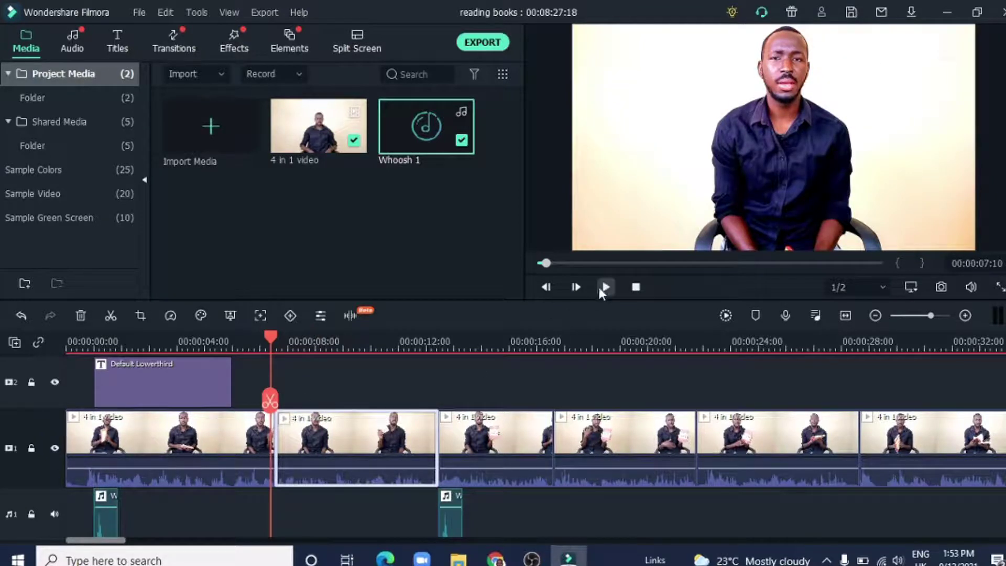
click(605, 287)
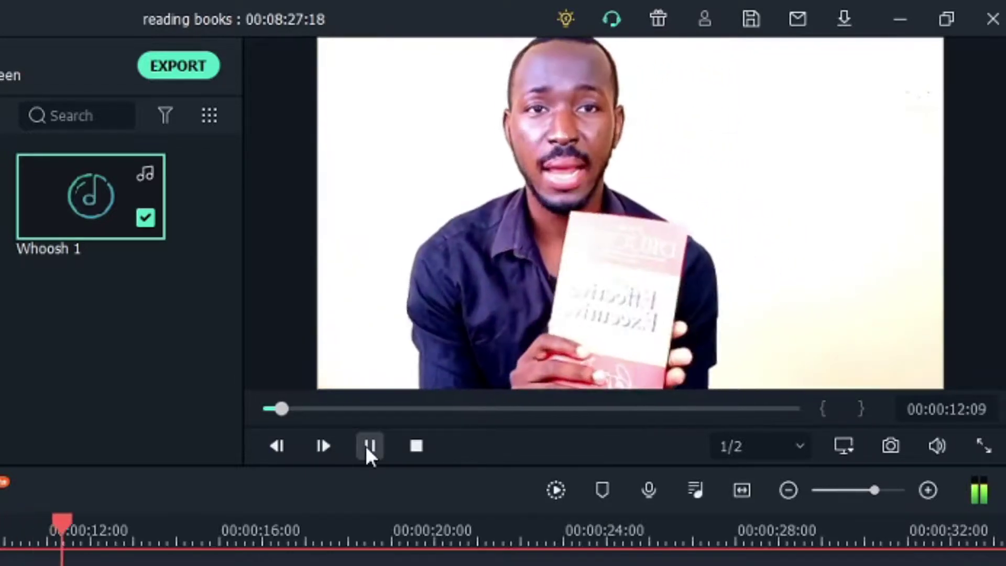
click(370, 445)
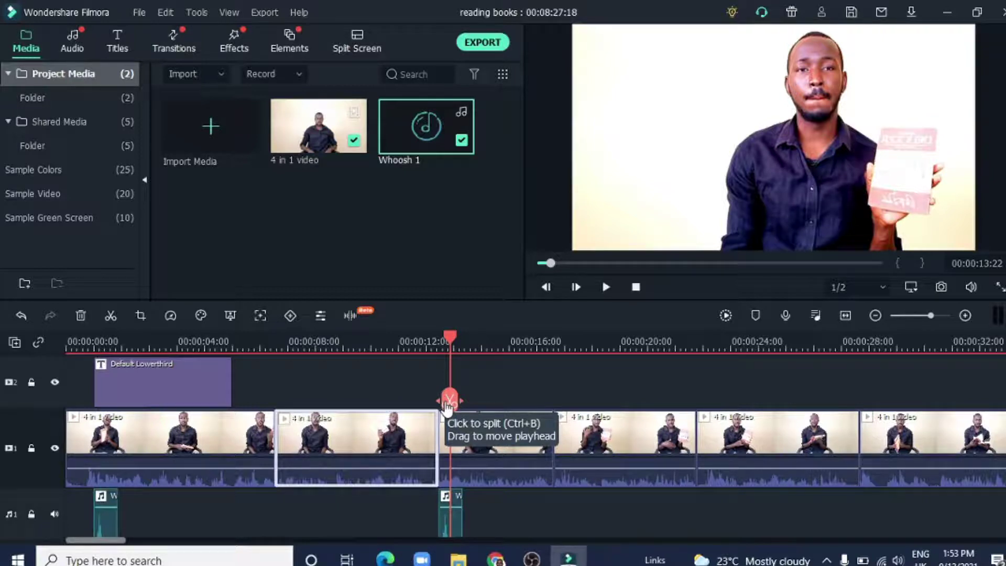
- Scrub across the second/third clip join, ending on the second clip at 00:00:10:17
drag(446, 404, 428, 403)
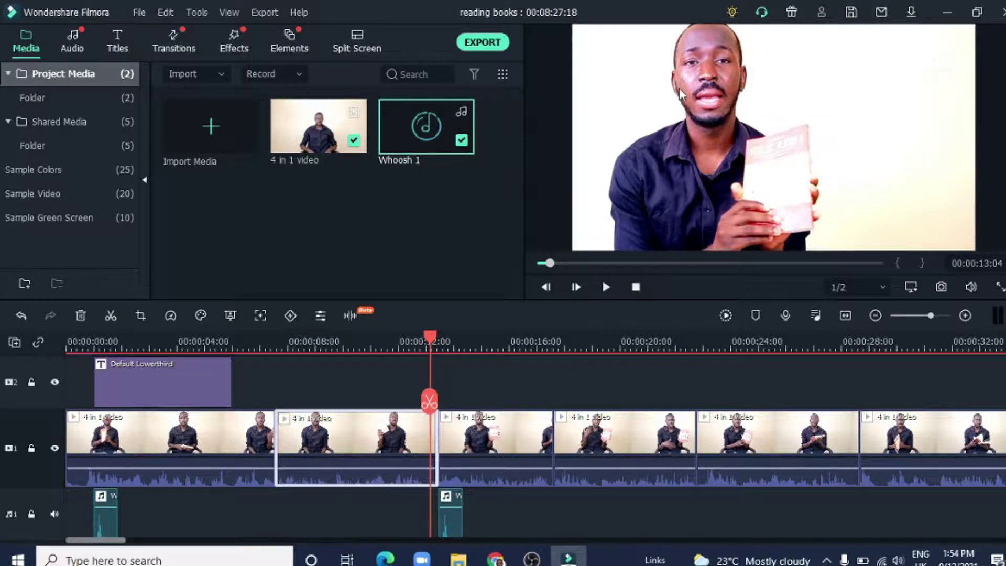
drag(429, 403, 464, 423)
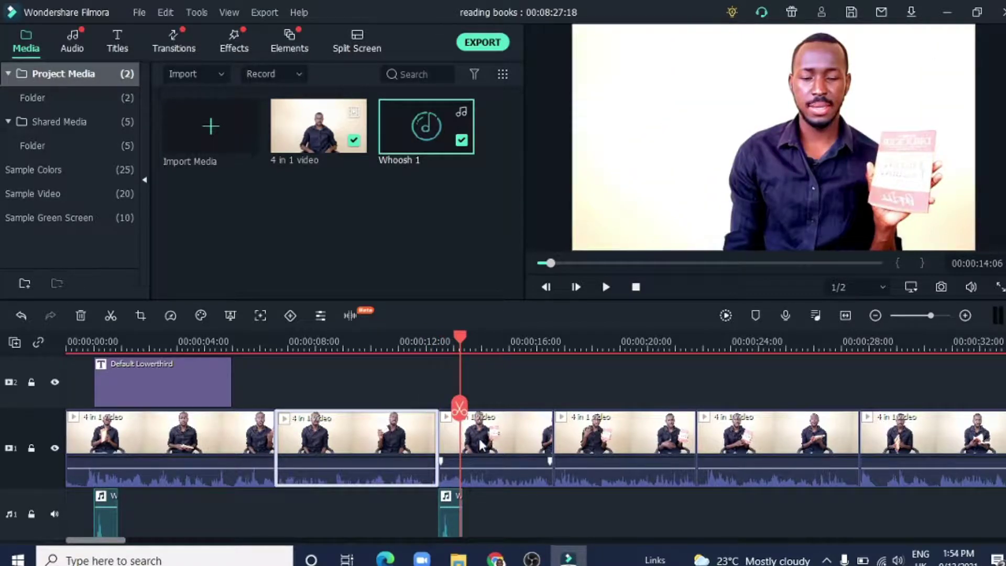
click(495, 443)
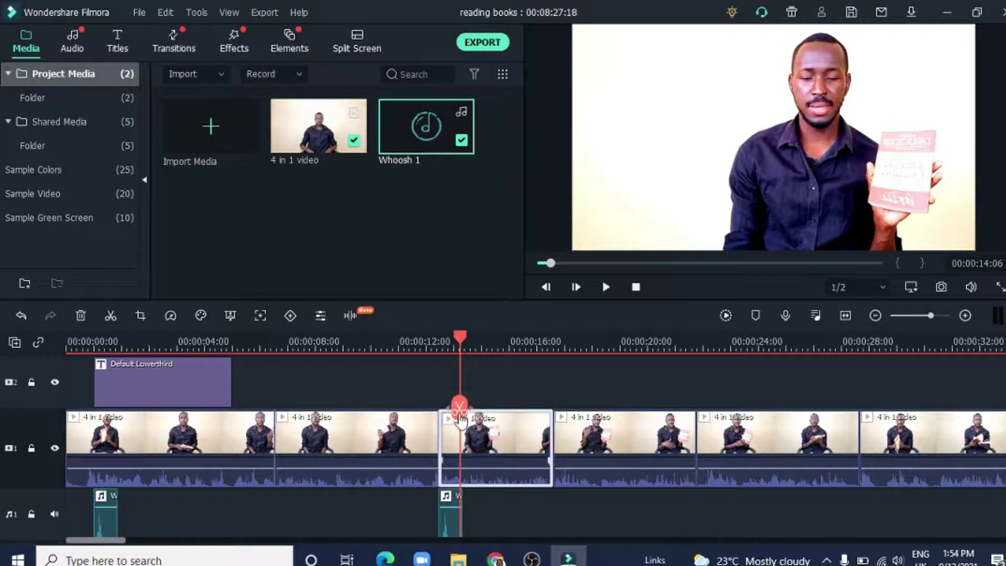
drag(460, 407, 426, 404)
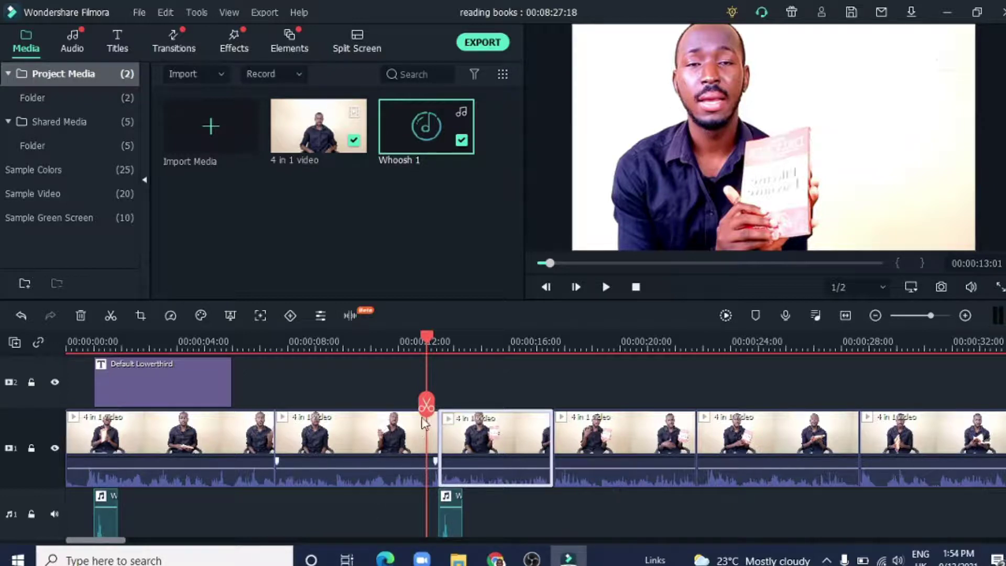
click(361, 437)
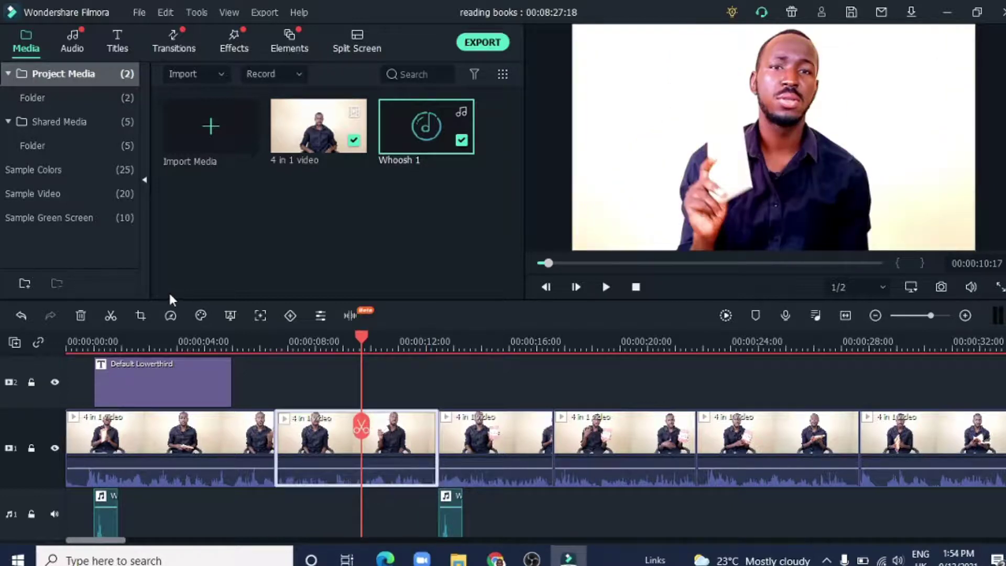
click(143, 315)
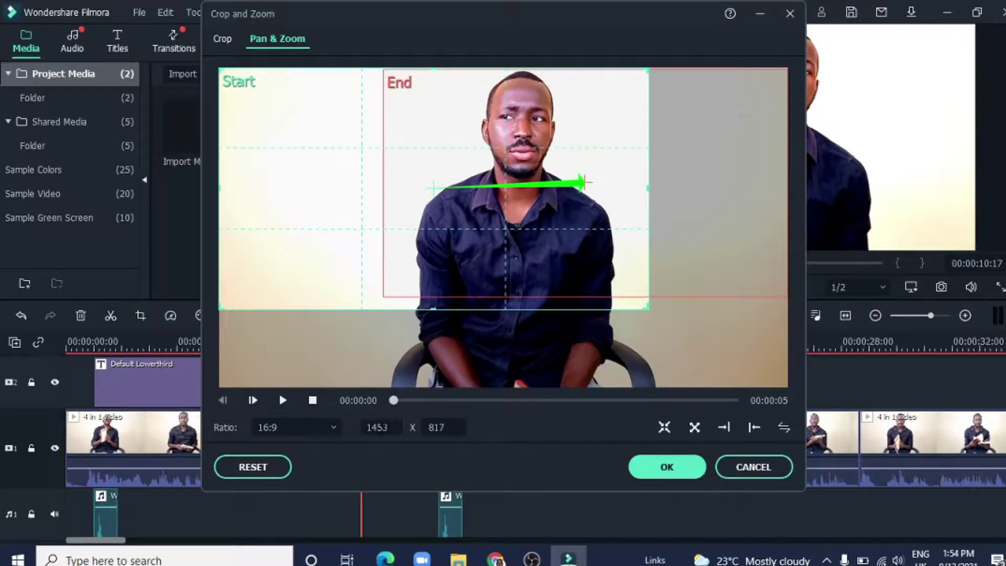
drag(369, 426, 365, 427)
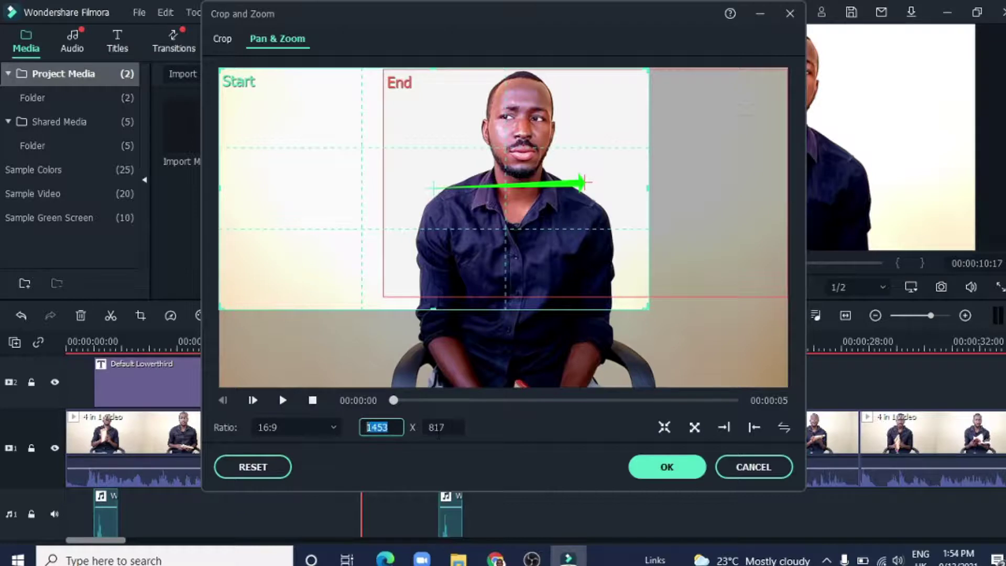
key(Tab)
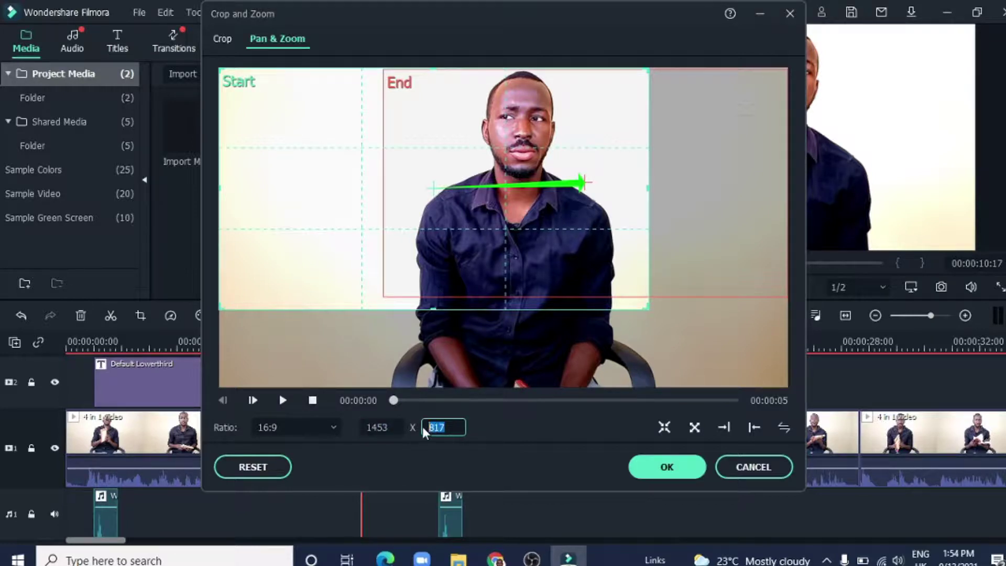
key(Return)
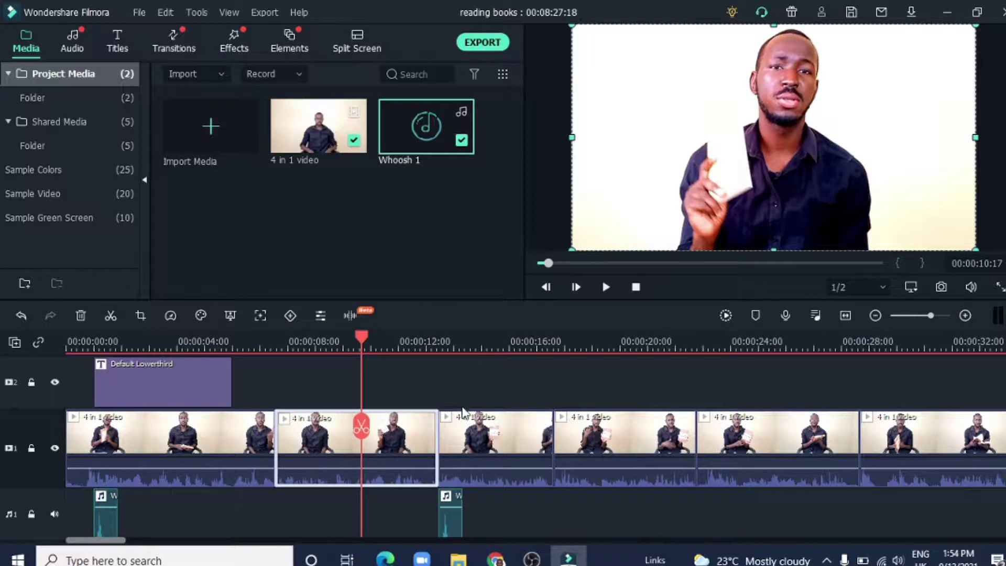
- Move the playhead into the third clip at 00:00:14:18 and select that clip
click(471, 431)
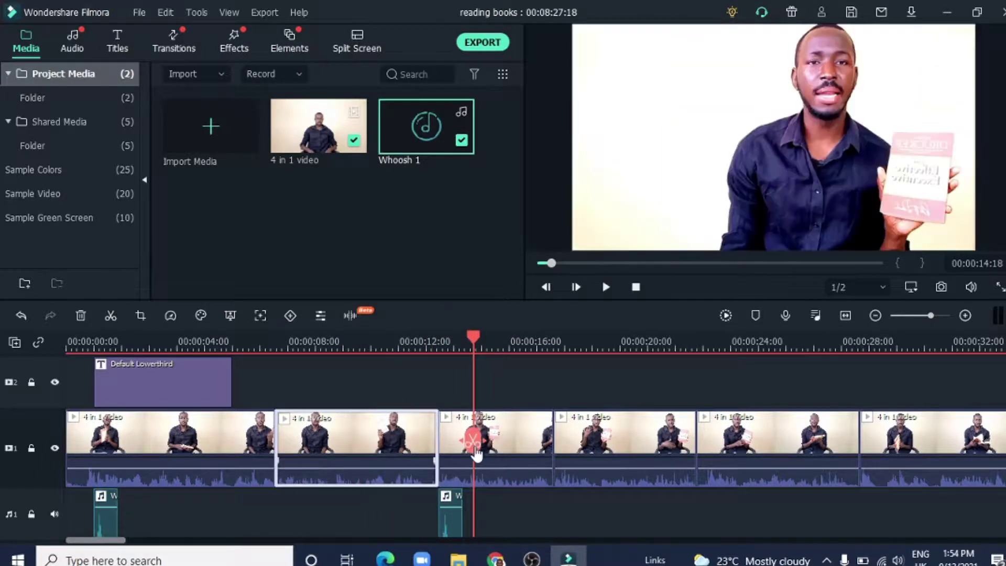
click(403, 431)
click(430, 440)
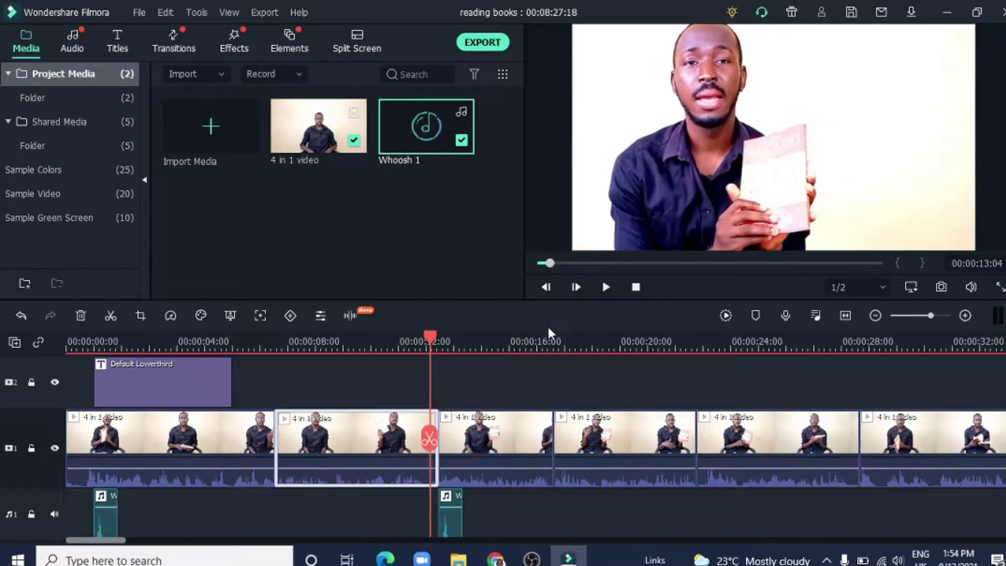
click(451, 431)
click(471, 431)
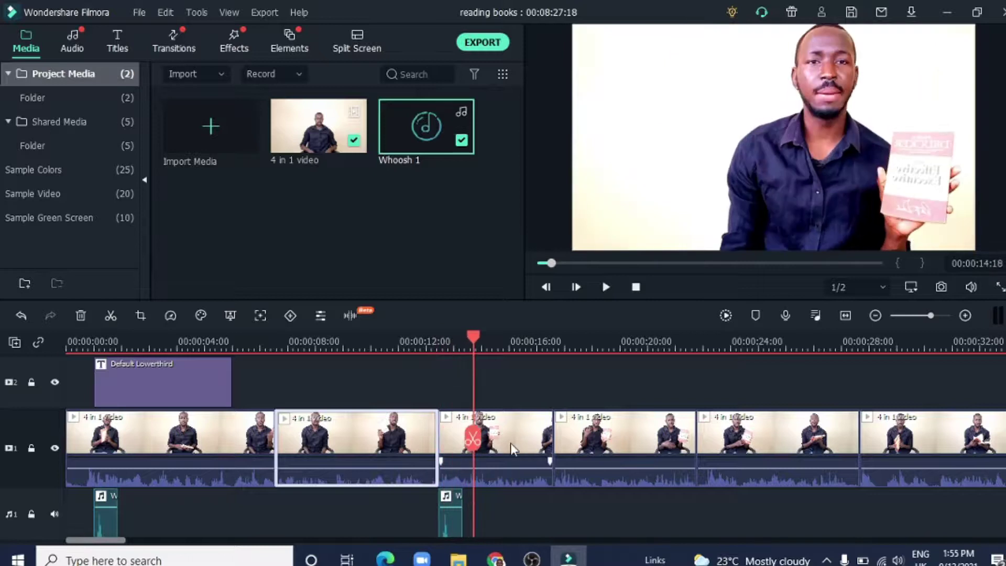
click(510, 442)
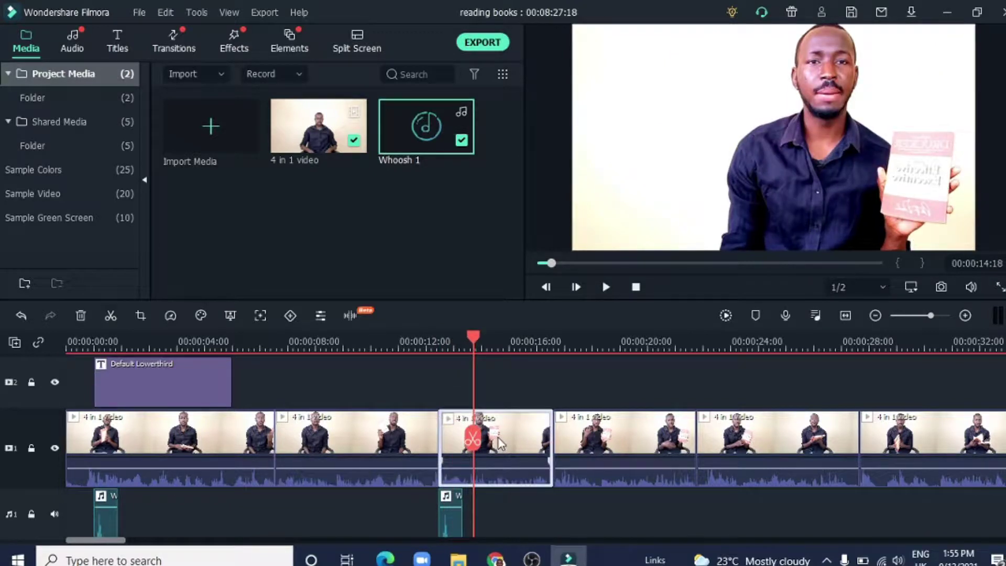
- Crop the third clip to width 1453, then tighten it to 1400 x 787 shifted right
click(142, 317)
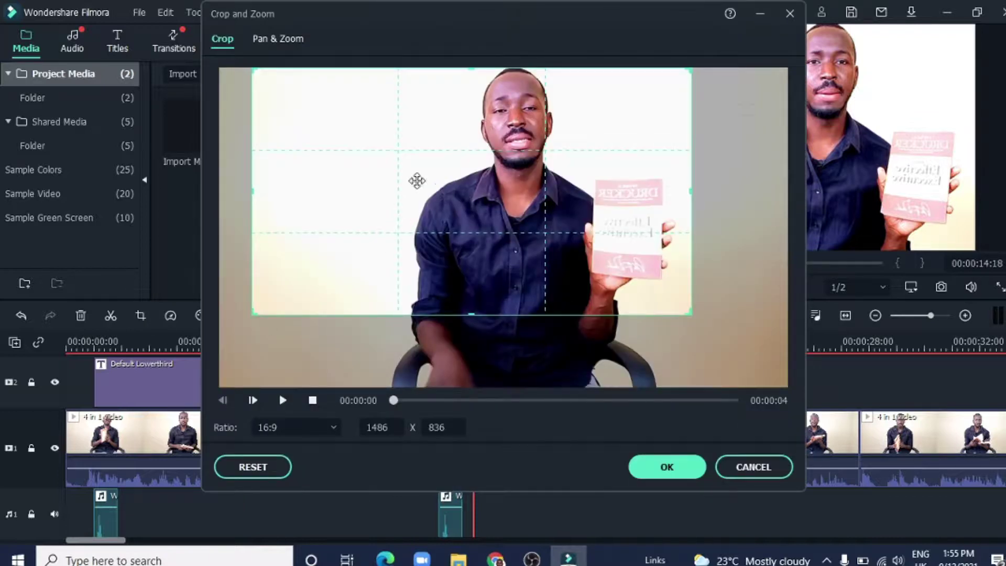
double_click(378, 427)
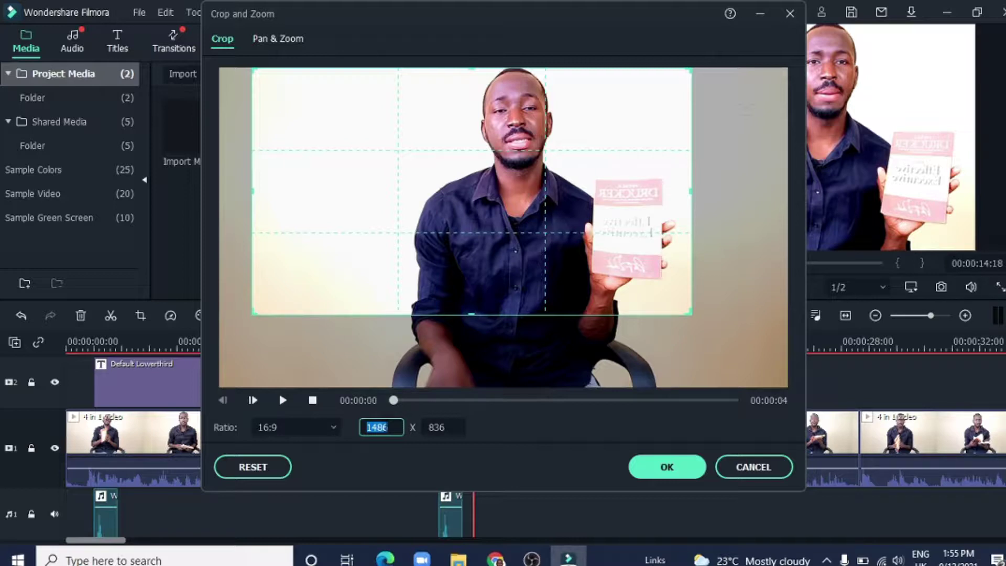
text(1453)
click(429, 432)
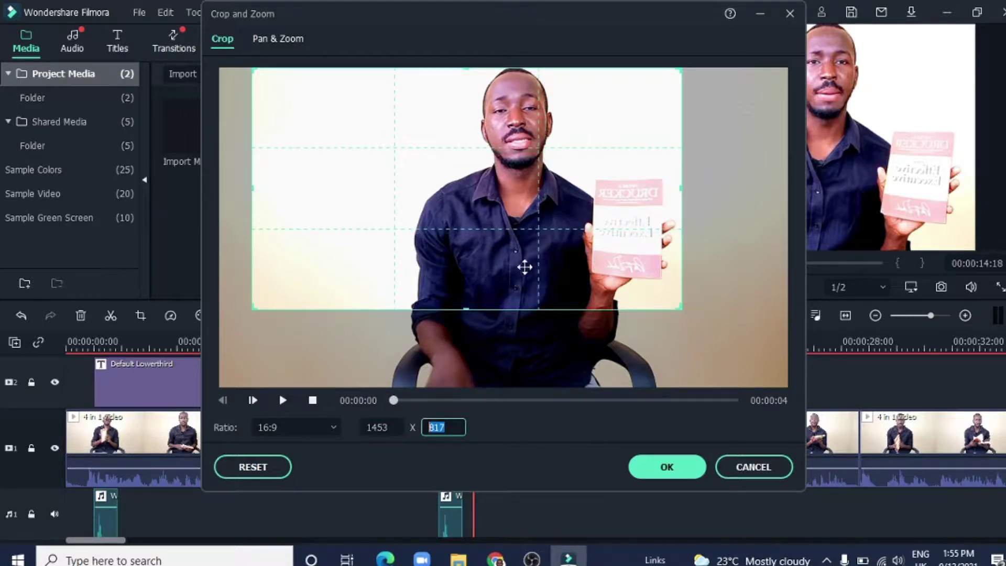
drag(475, 224, 518, 224)
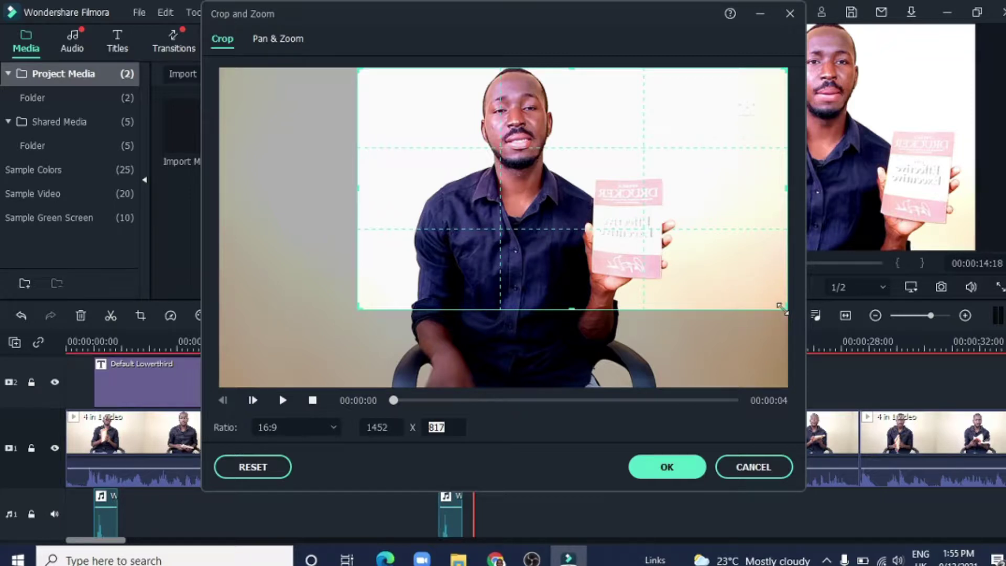
drag(785, 308, 769, 296)
drag(599, 249, 615, 245)
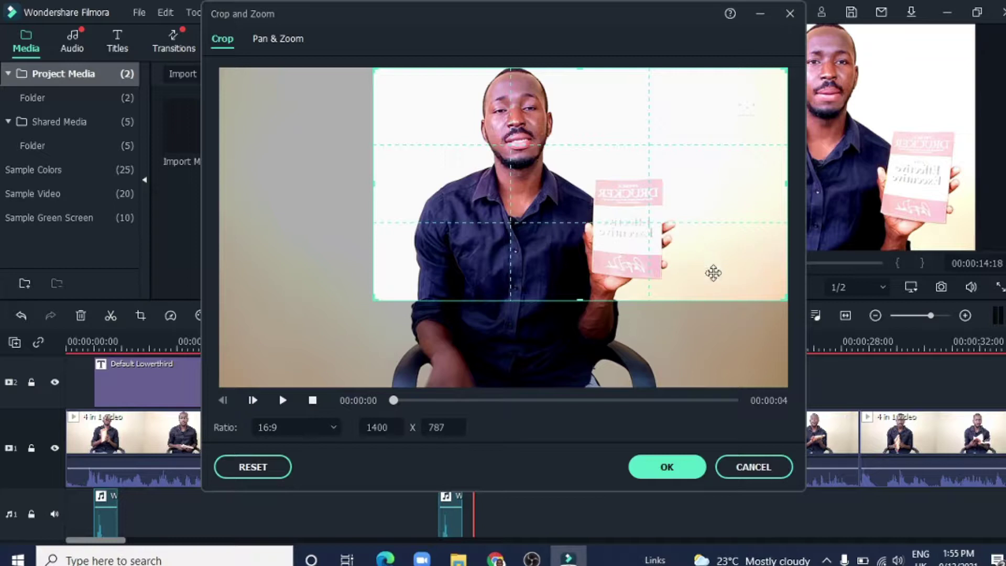
click(674, 467)
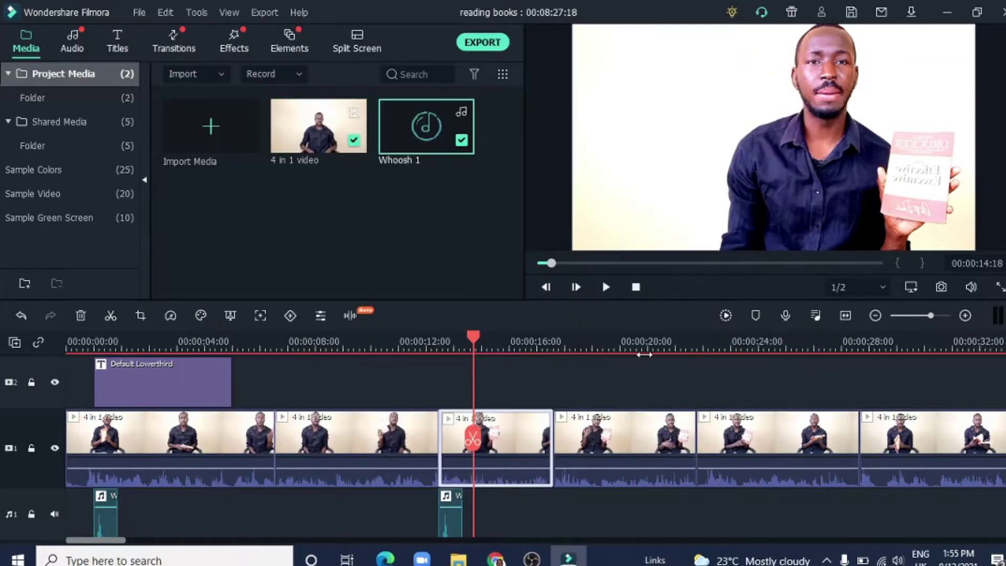
- Play the edit from about 7 seconds to review the zoom and the cropped third clip
drag(473, 439, 270, 436)
click(602, 288)
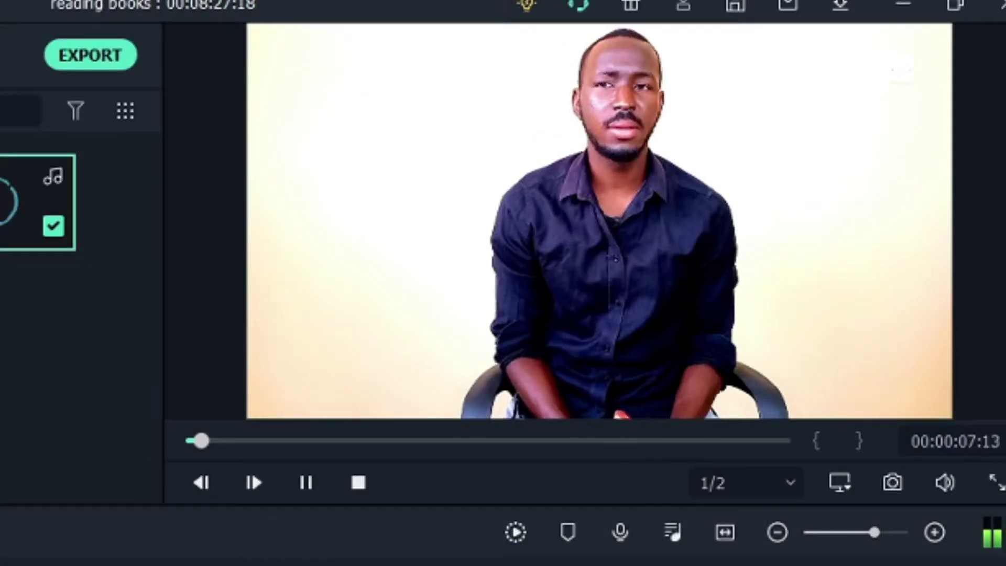